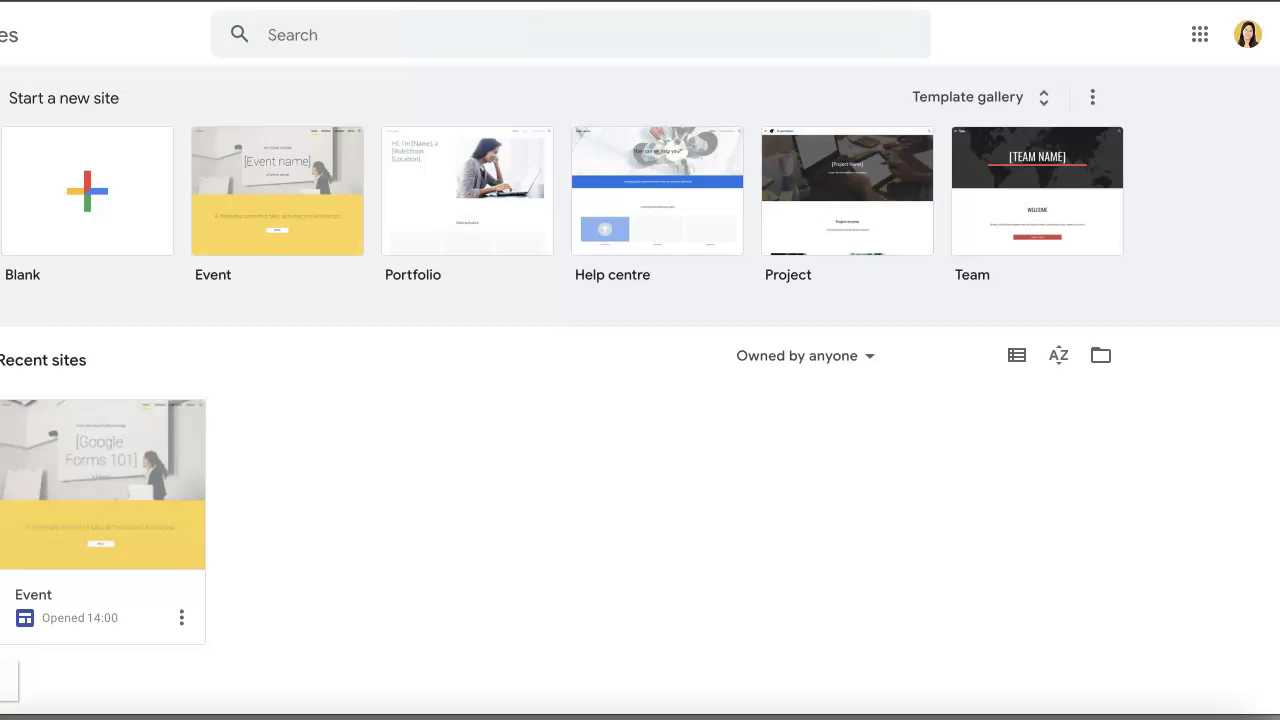
Step: Open the Event site from the Recent sites list on the Google Sites home page
{"action": "left_click", "coordinate": [677, 317]}
{"action": "left_click", "coordinate": [657, 160]}
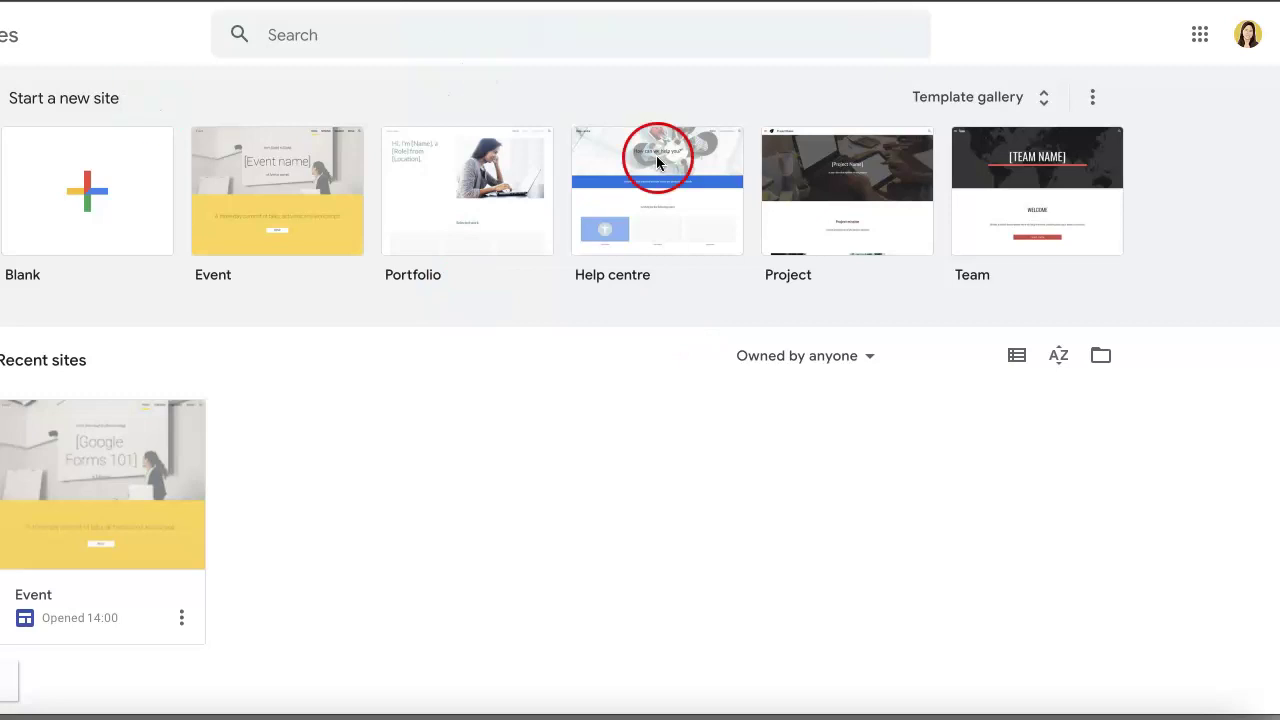
{"action": "left_click", "coordinate": [200, 118]}
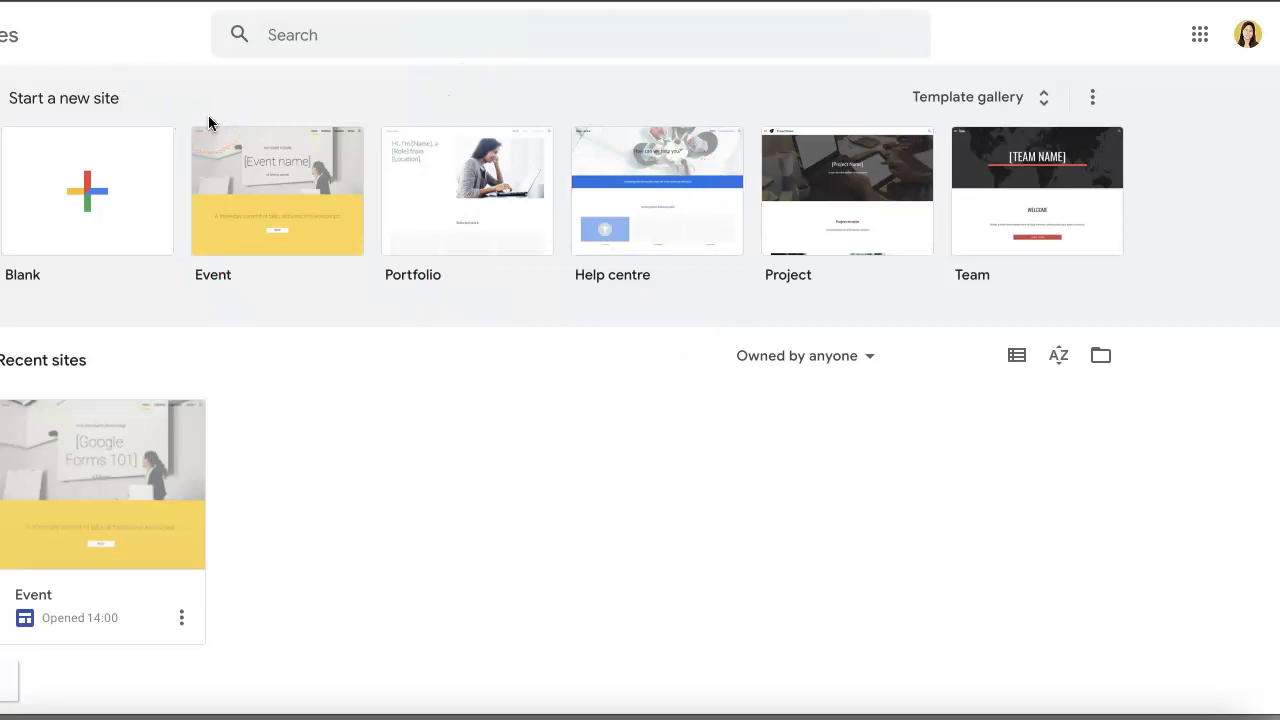
{"action": "left_click", "coordinate": [142, 545]}
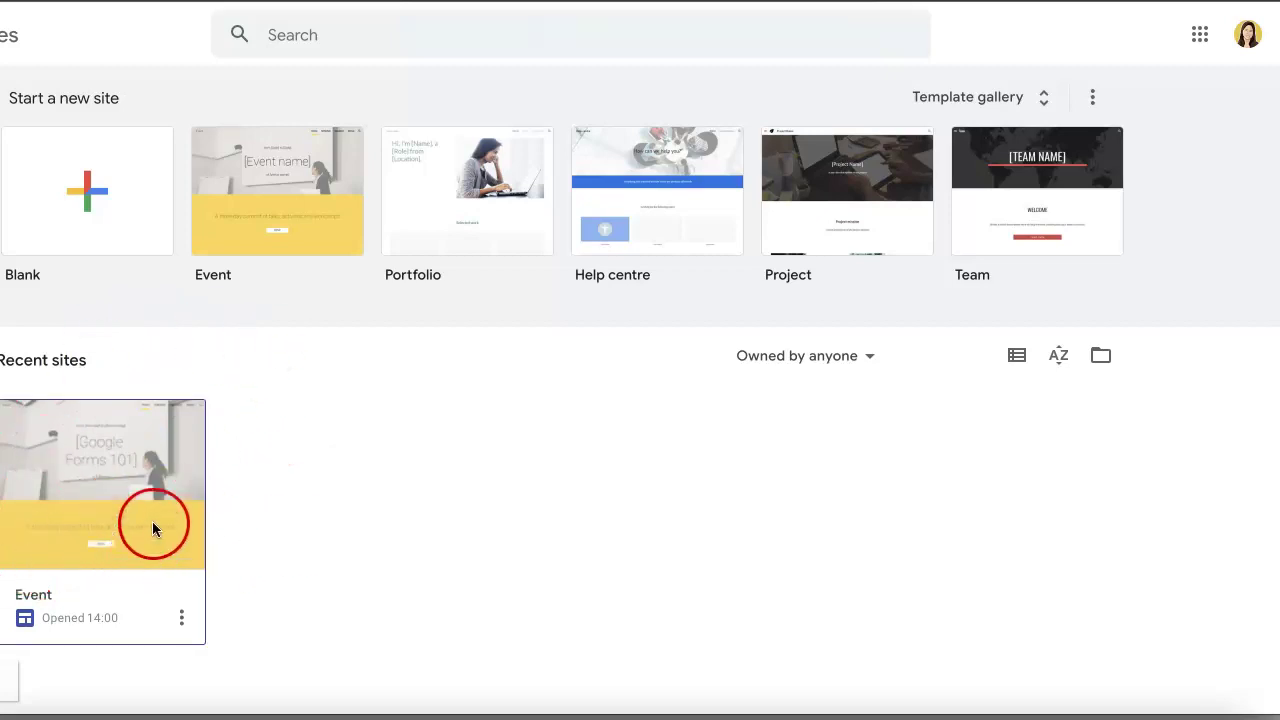
{"action": "left_click", "coordinate": [154, 522]}
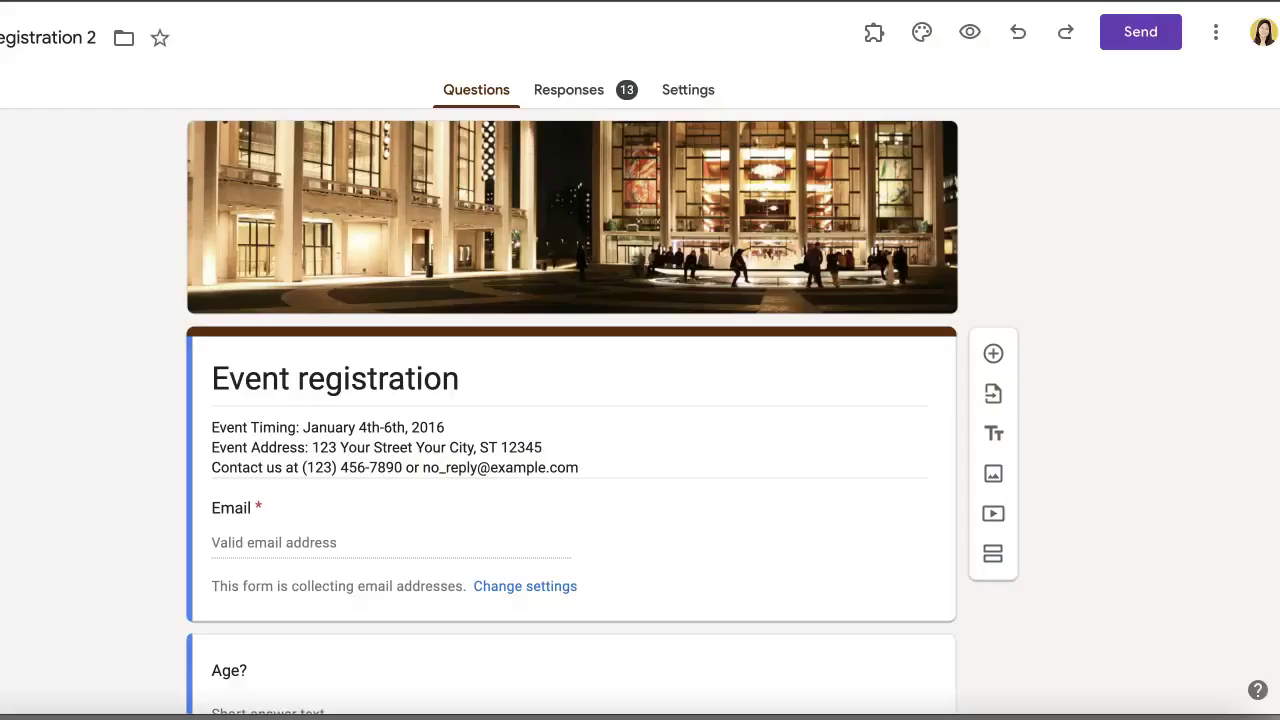
Step: Switch to the Event registration form editor and scroll through its Email and Age questions
{"action": "left_click", "coordinate": [265, 643]}
{"action": "scroll", "coordinate": [385, 280], "scroll_direction": "down", "scroll_amount": 1}
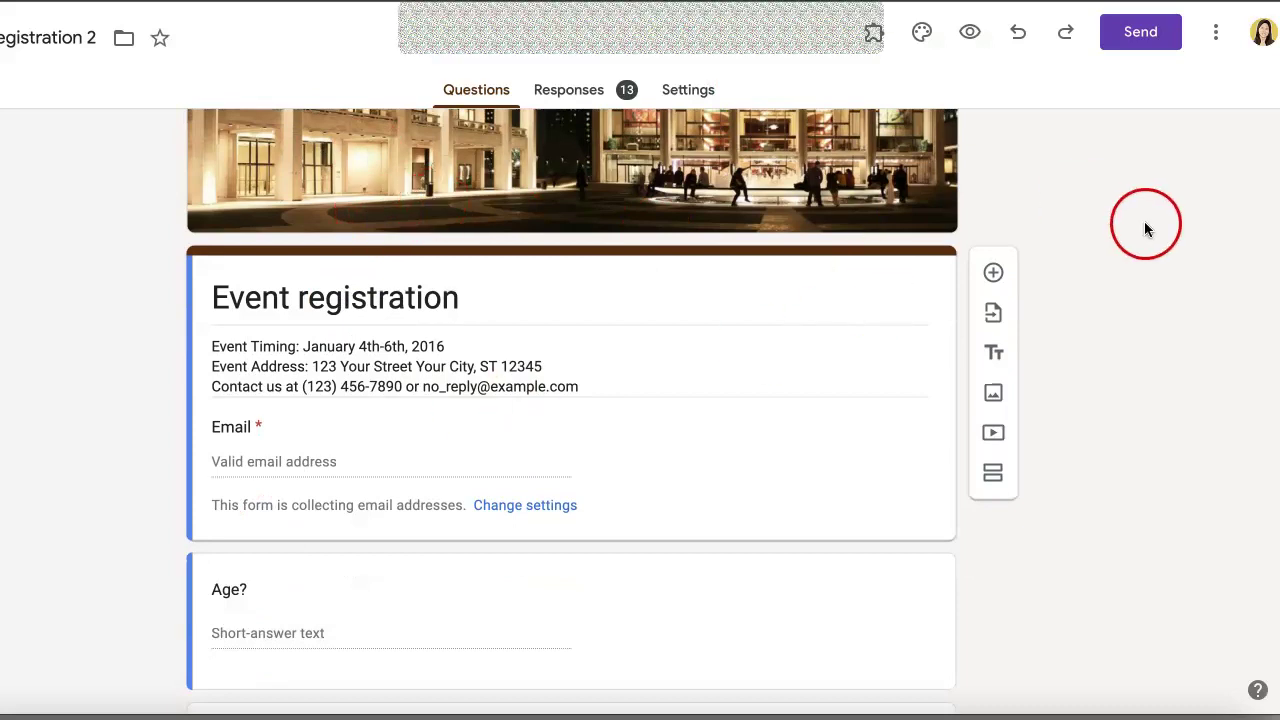
{"action": "scroll", "coordinate": [428, 357], "scroll_direction": "up", "scroll_amount": 1}
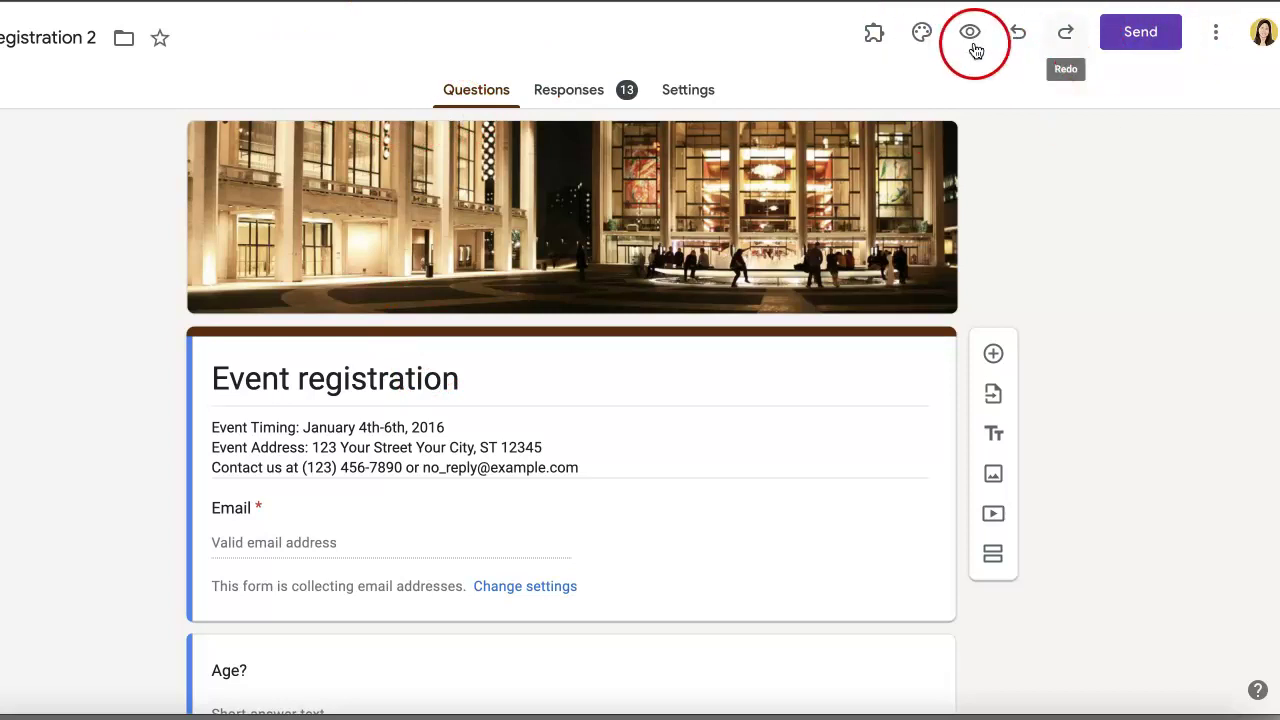
Step: Copy the registration form's link from Send with Shorten URL turned on
{"action": "left_click", "coordinate": [1140, 33]}
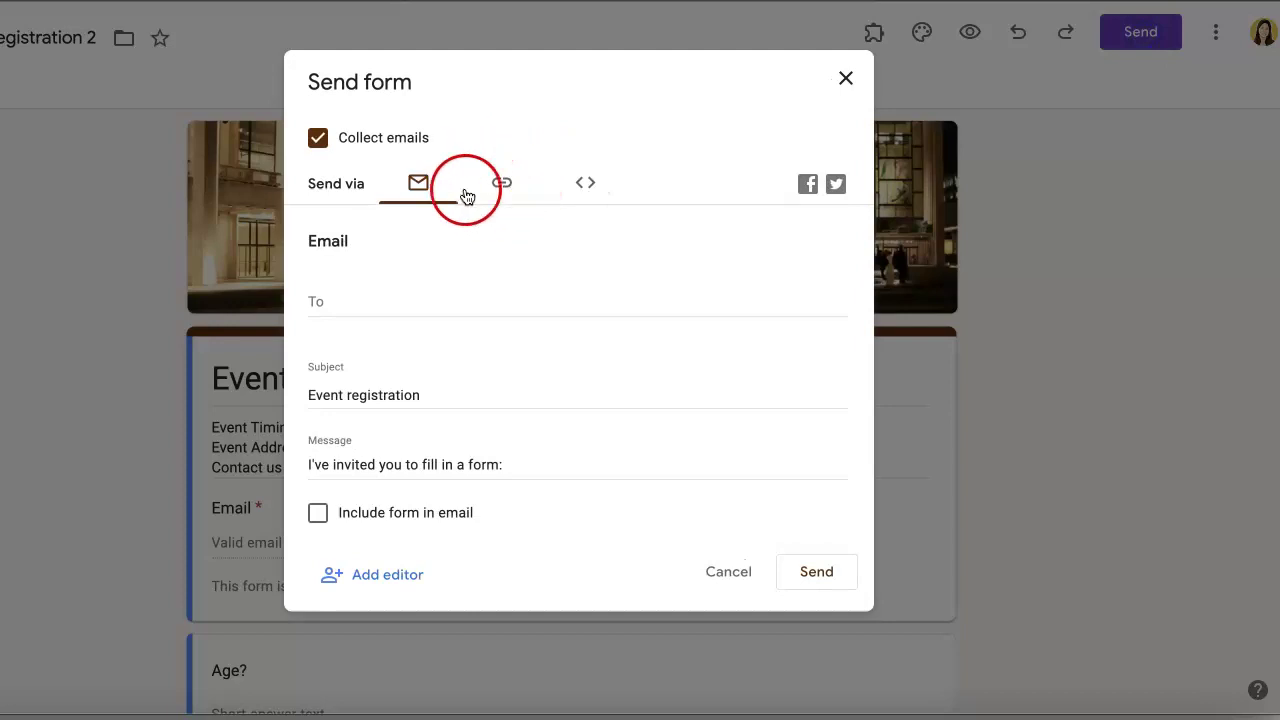
{"action": "left_click", "coordinate": [501, 187]}
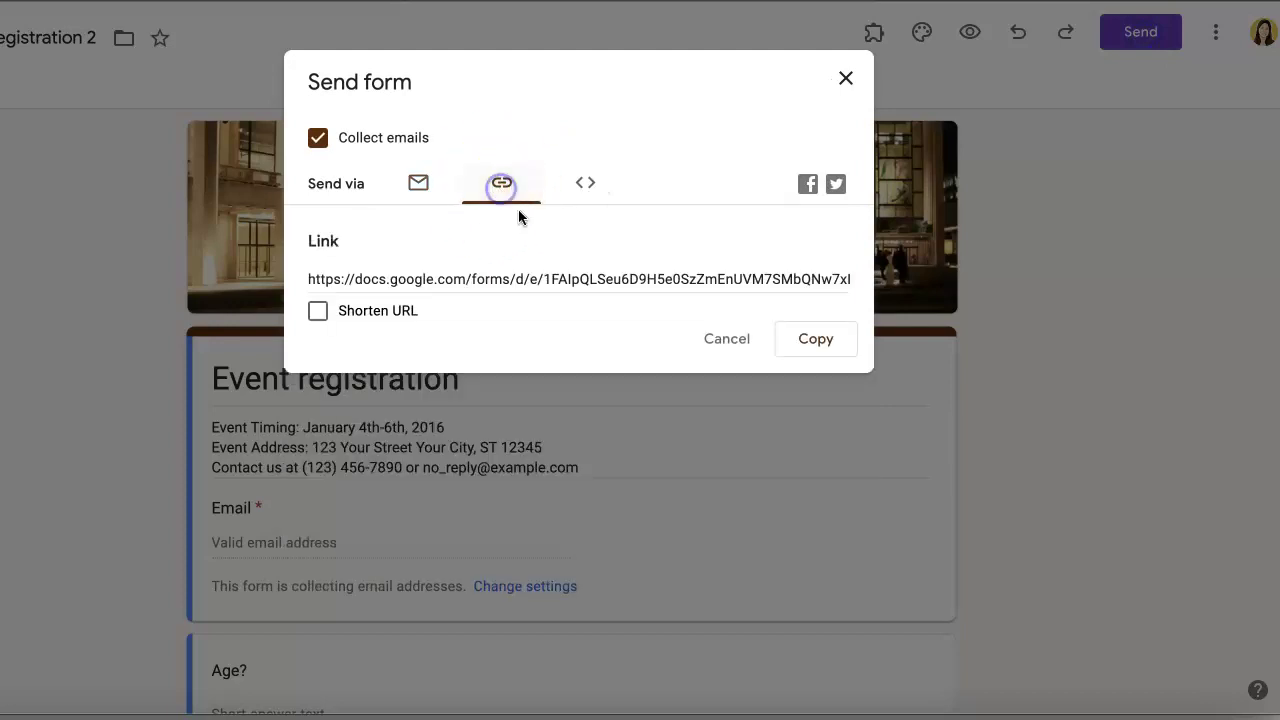
{"action": "left_click", "coordinate": [316, 312]}
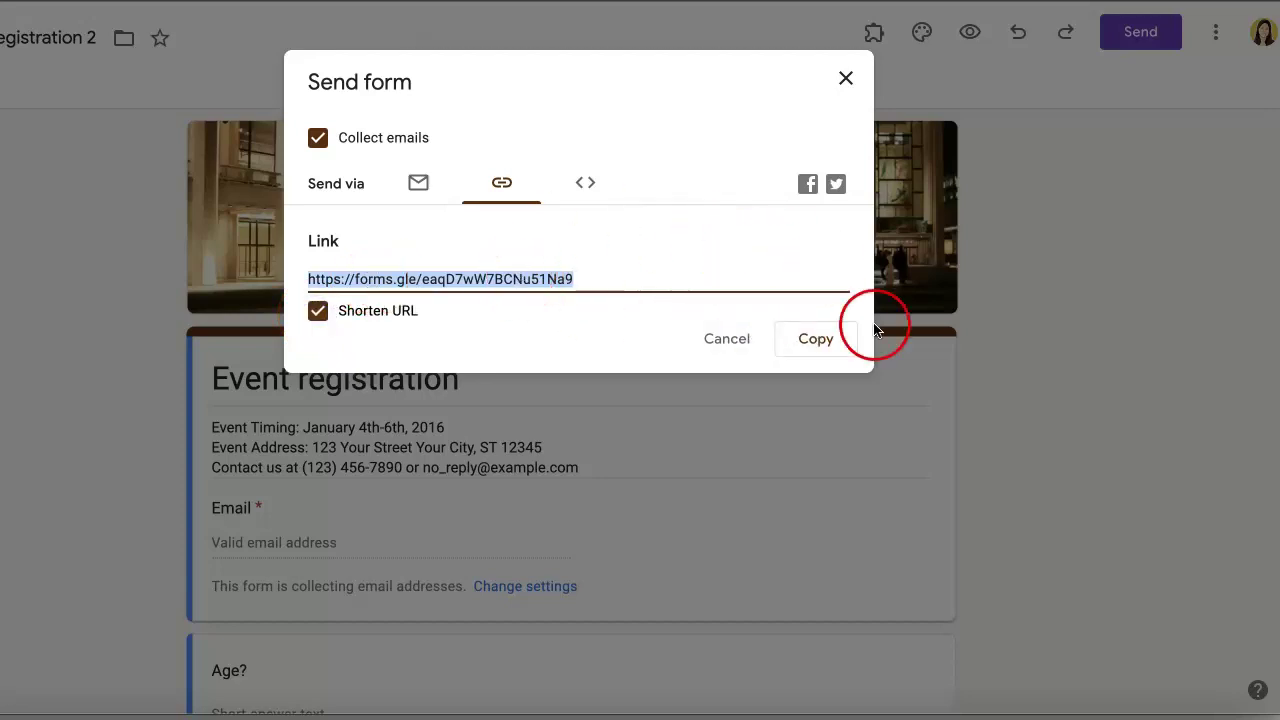
{"action": "left_click", "coordinate": [840, 338]}
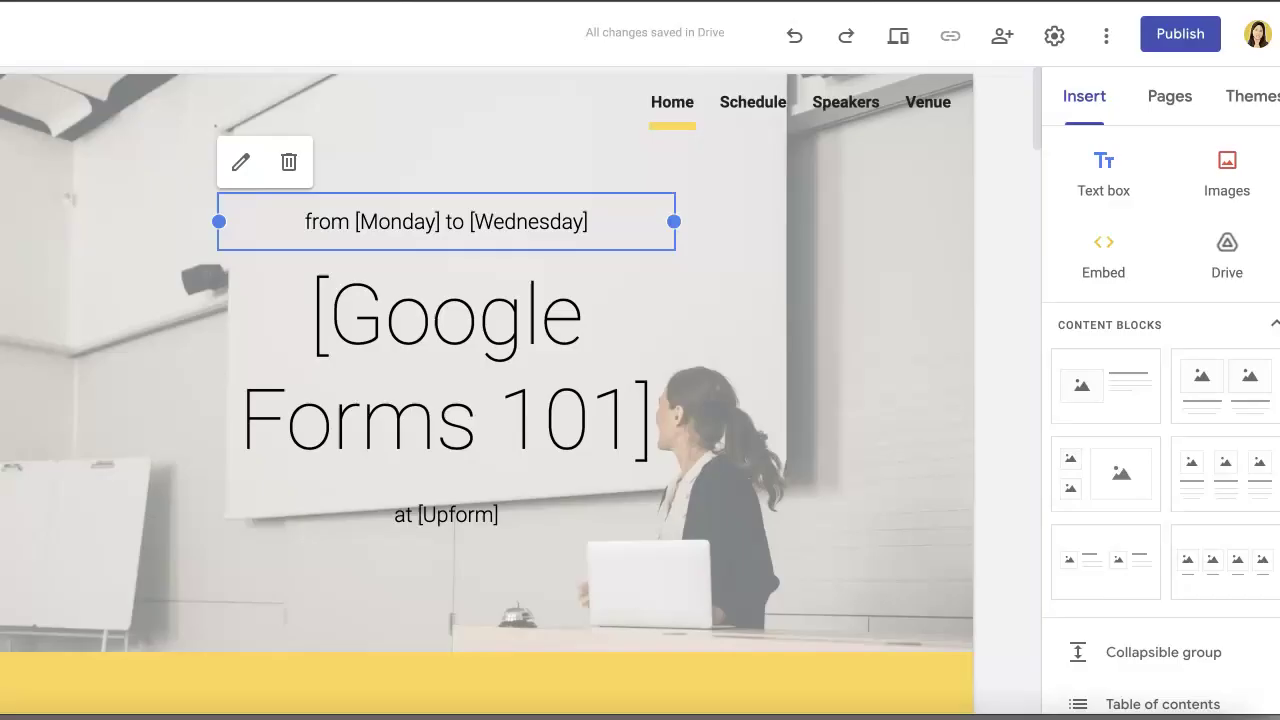
Step: Scroll through the event page and select the event title text box
{"action": "scroll", "coordinate": [337, 585], "scroll_direction": "down", "scroll_amount": 2}
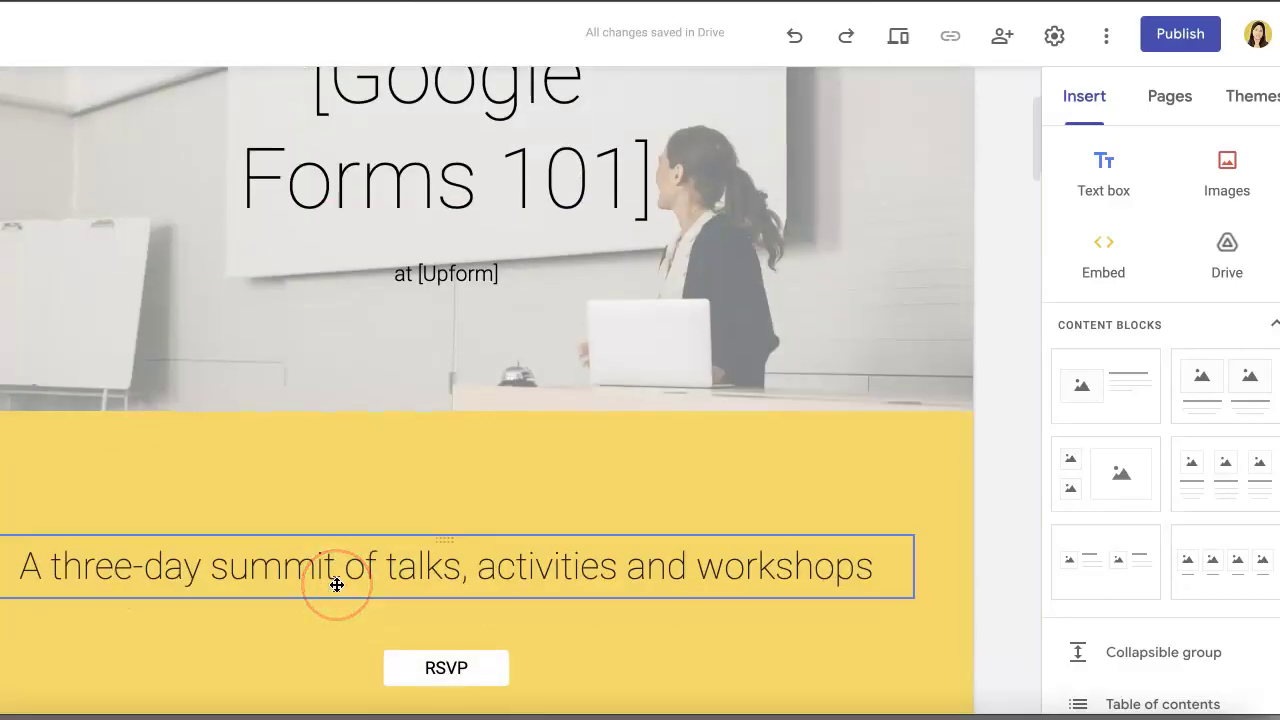
{"action": "scroll", "coordinate": [335, 583], "scroll_direction": "down", "scroll_amount": 4}
{"action": "scroll", "coordinate": [335, 583], "scroll_direction": "up", "scroll_amount": 2}
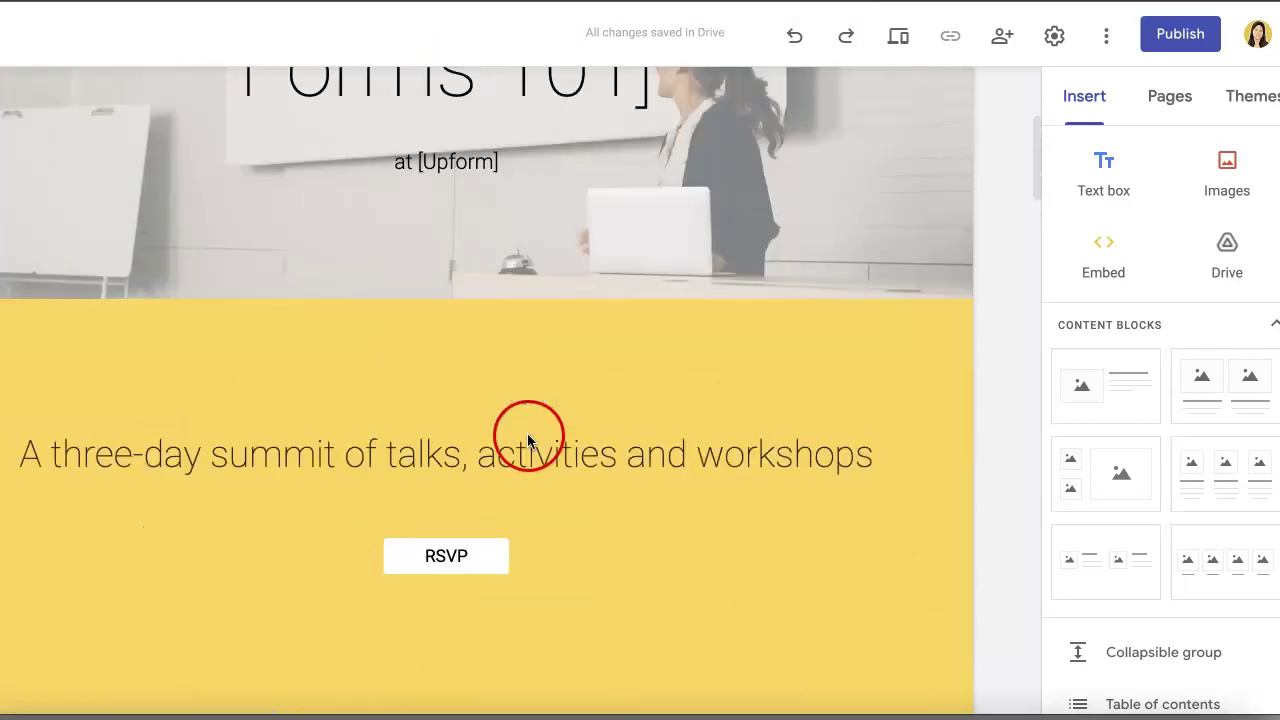
{"action": "scroll", "coordinate": [528, 429], "scroll_direction": "up", "scroll_amount": 4}
{"action": "scroll", "coordinate": [680, 406], "scroll_direction": "down", "scroll_amount": 2}
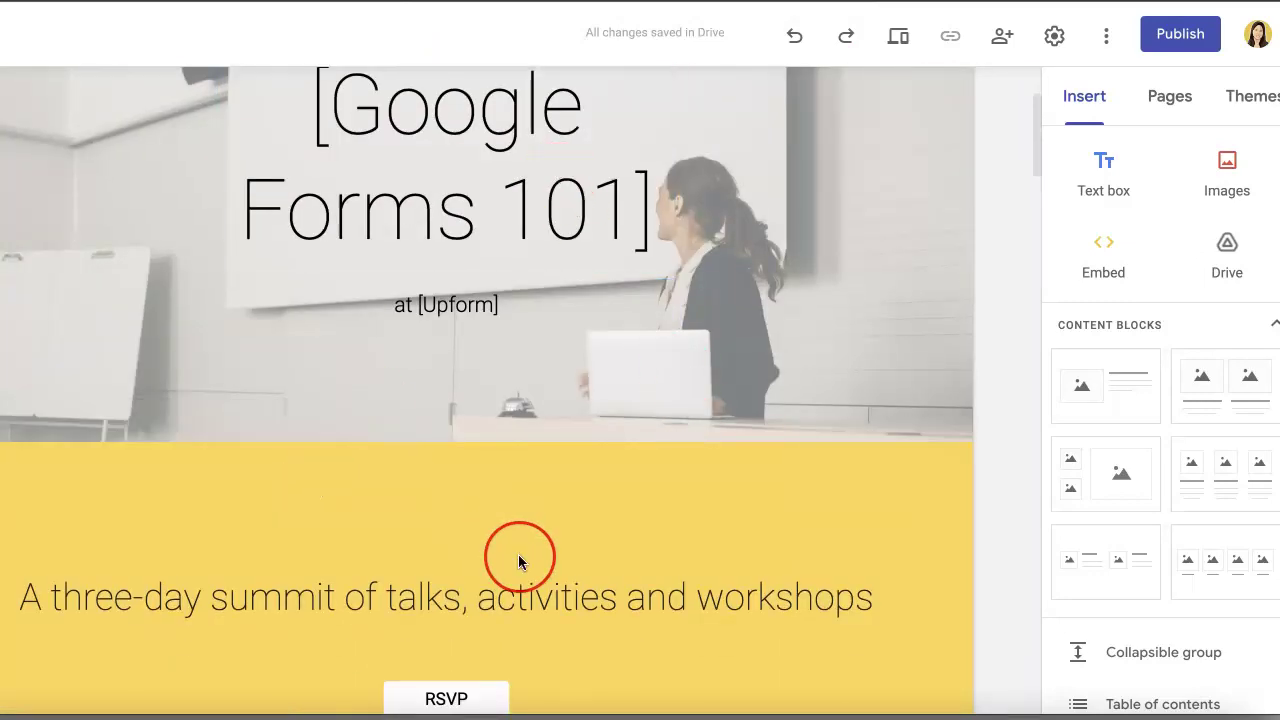
{"action": "scroll", "coordinate": [500, 445], "scroll_direction": "up", "scroll_amount": 2}
{"action": "left_click", "coordinate": [500, 445]}
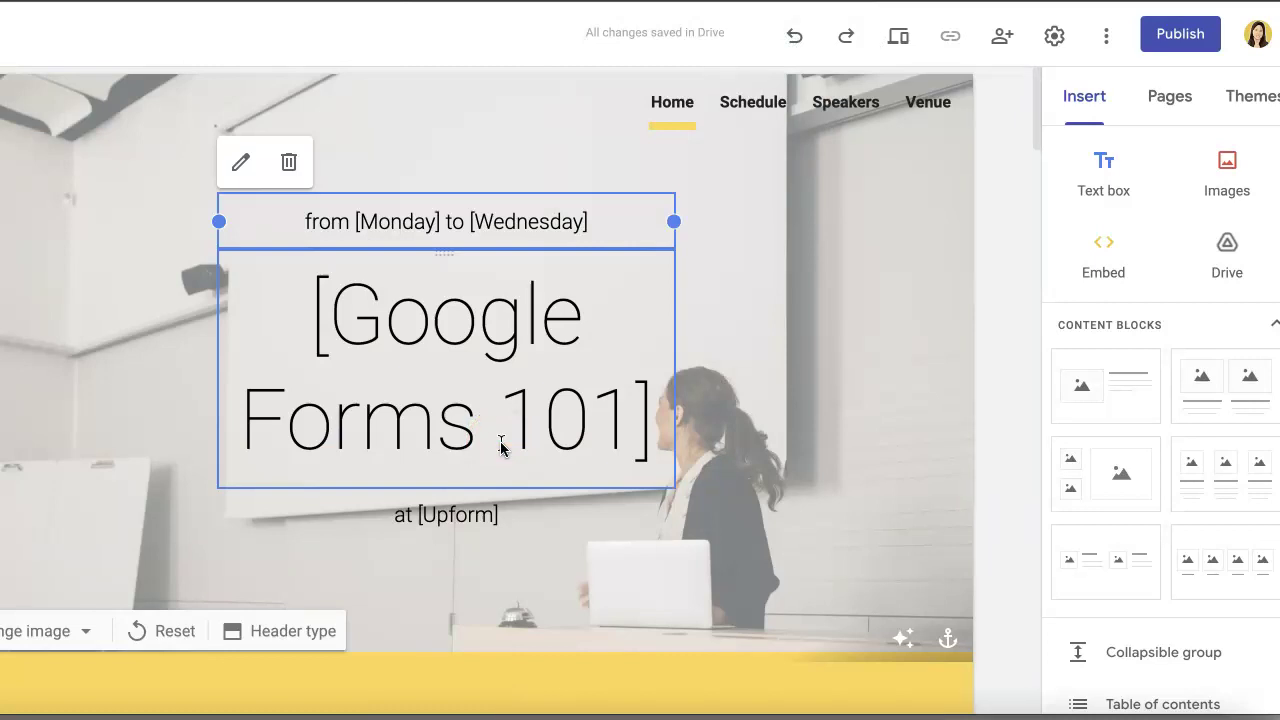
Step: Select the RSVP button and place it beneath the three-day summit tagline
{"action": "scroll", "coordinate": [557, 429], "scroll_direction": "down", "scroll_amount": 4}
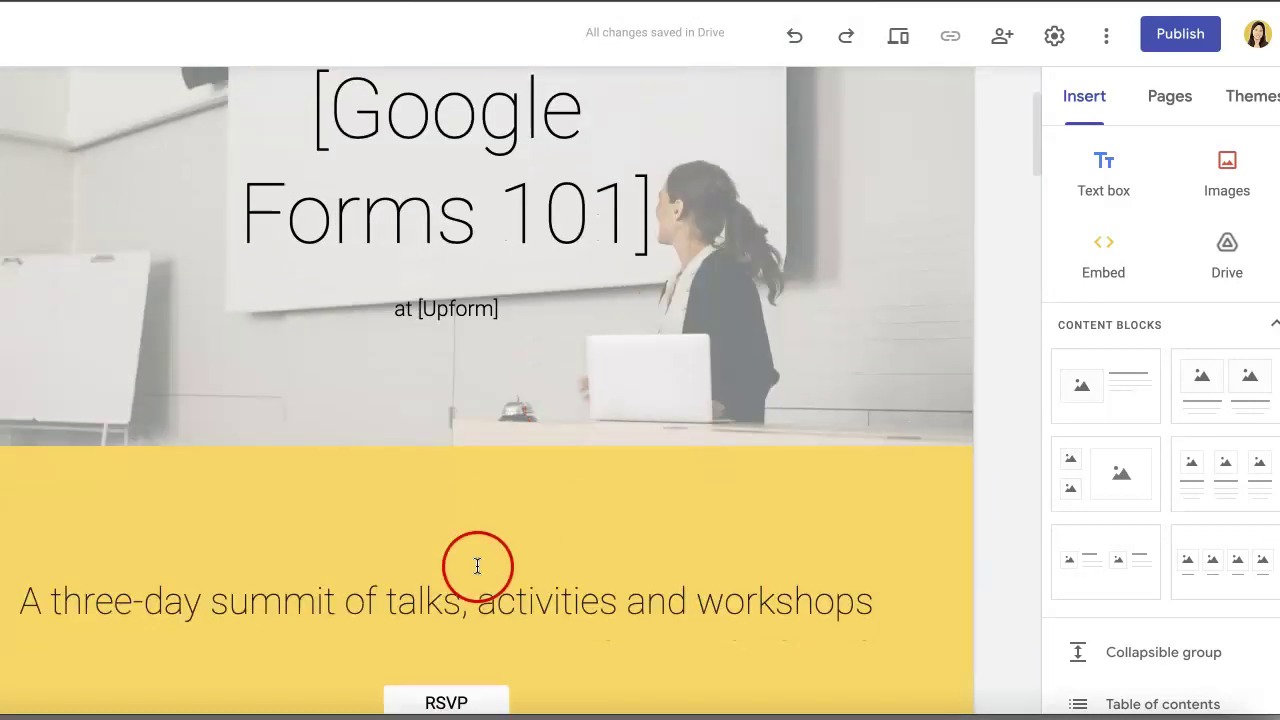
{"action": "left_click", "coordinate": [428, 536]}
{"action": "left_click", "coordinate": [486, 544]}
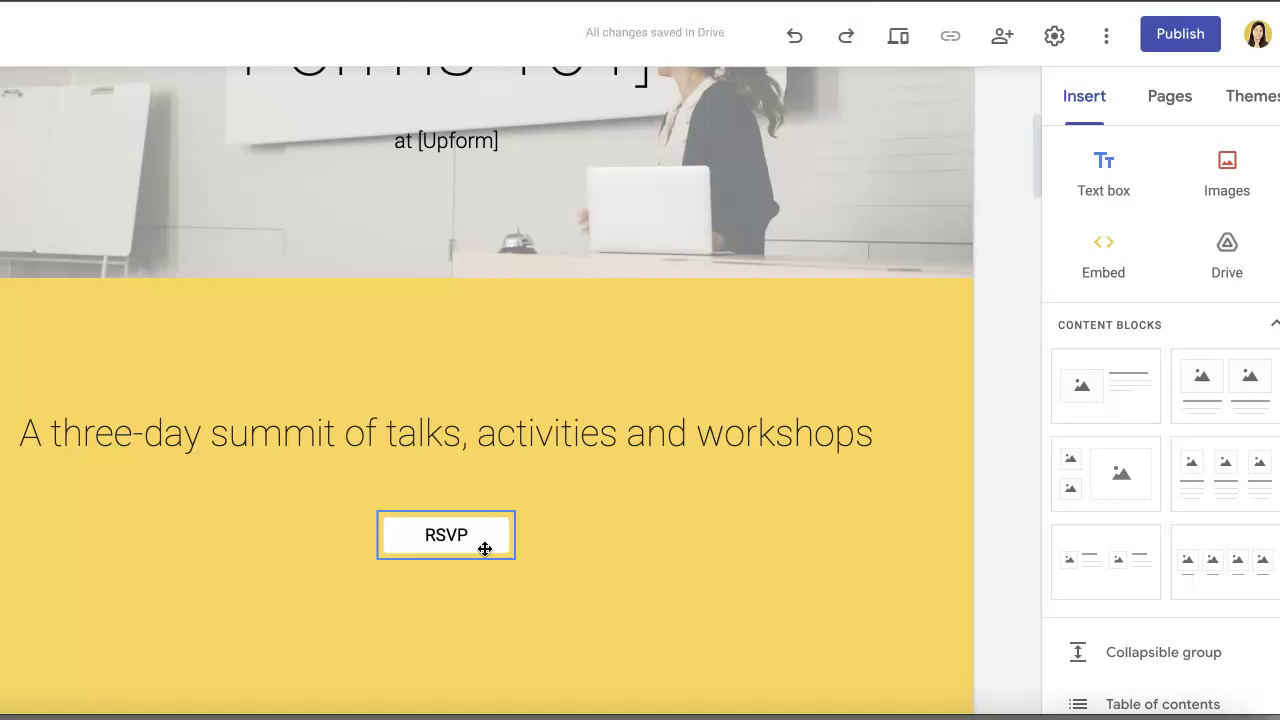
{"action": "left_click_drag", "start_coordinate": [514, 540], "coordinate": [362, 560]}
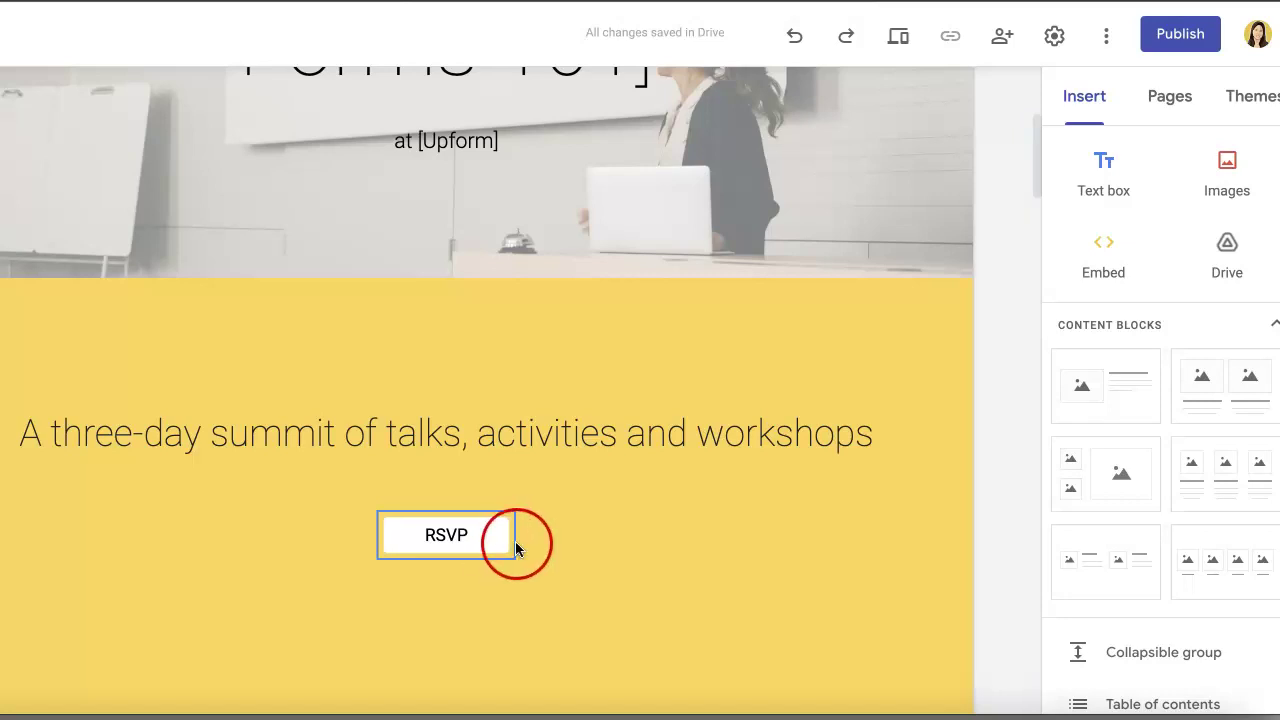
{"action": "left_click", "coordinate": [449, 550]}
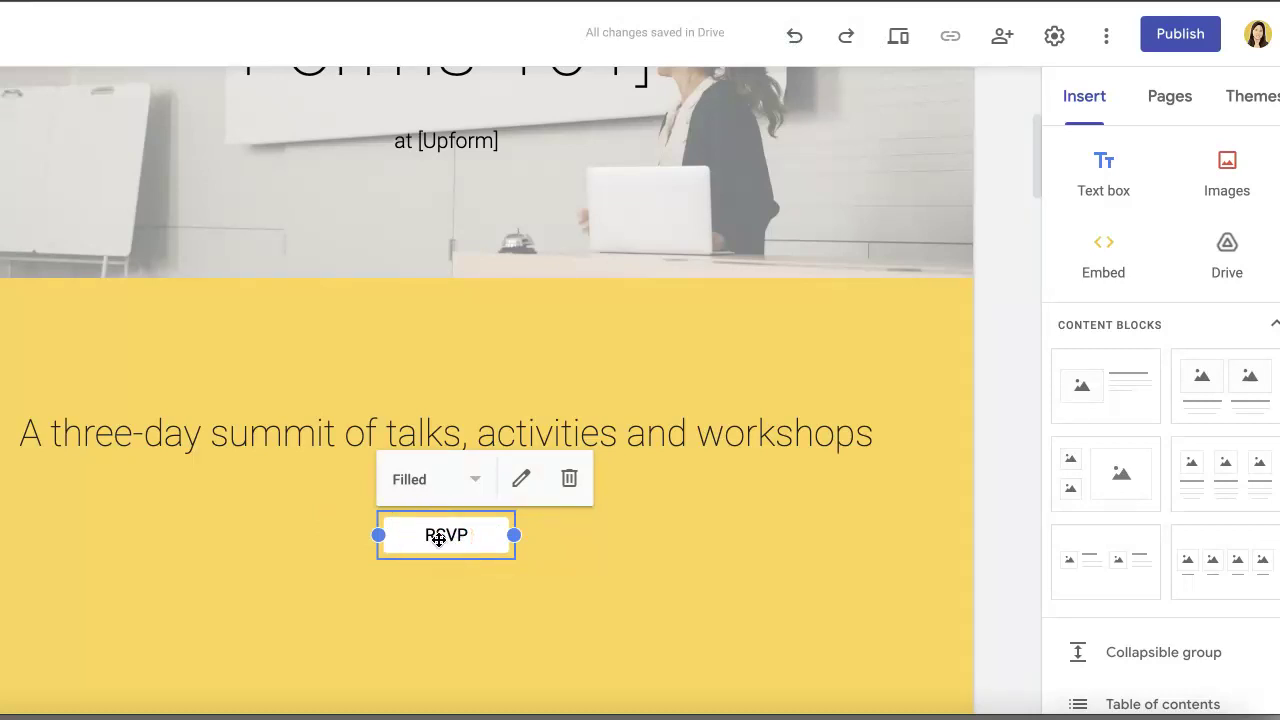
{"action": "left_click", "coordinate": [441, 537]}
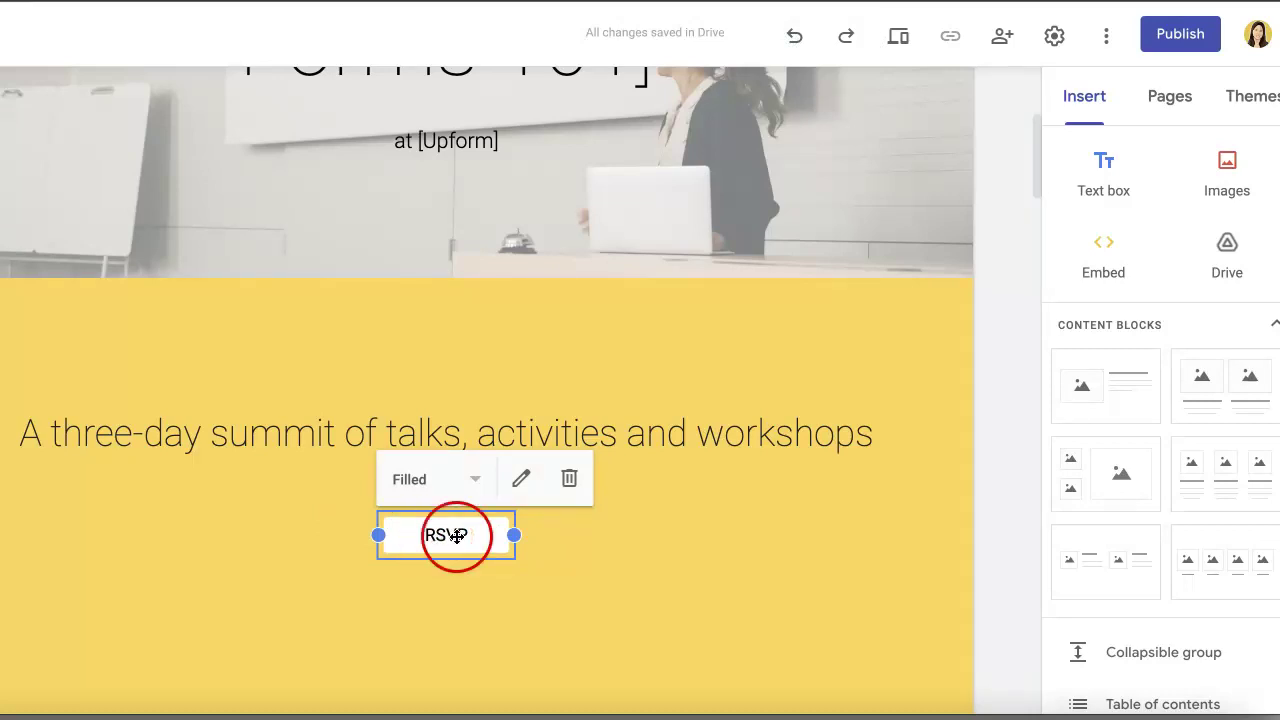
{"action": "left_click", "coordinate": [522, 482]}
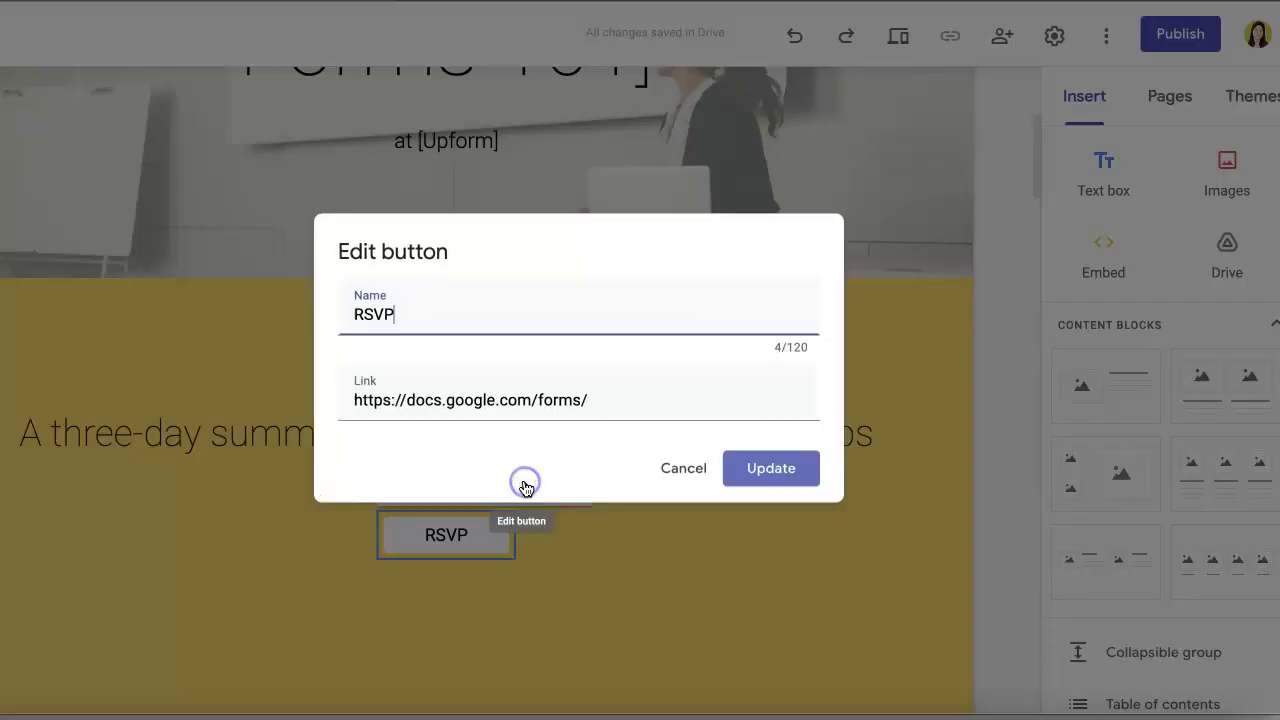
{"action": "left_click_drag", "start_coordinate": [420, 300], "coordinate": [323, 320]}
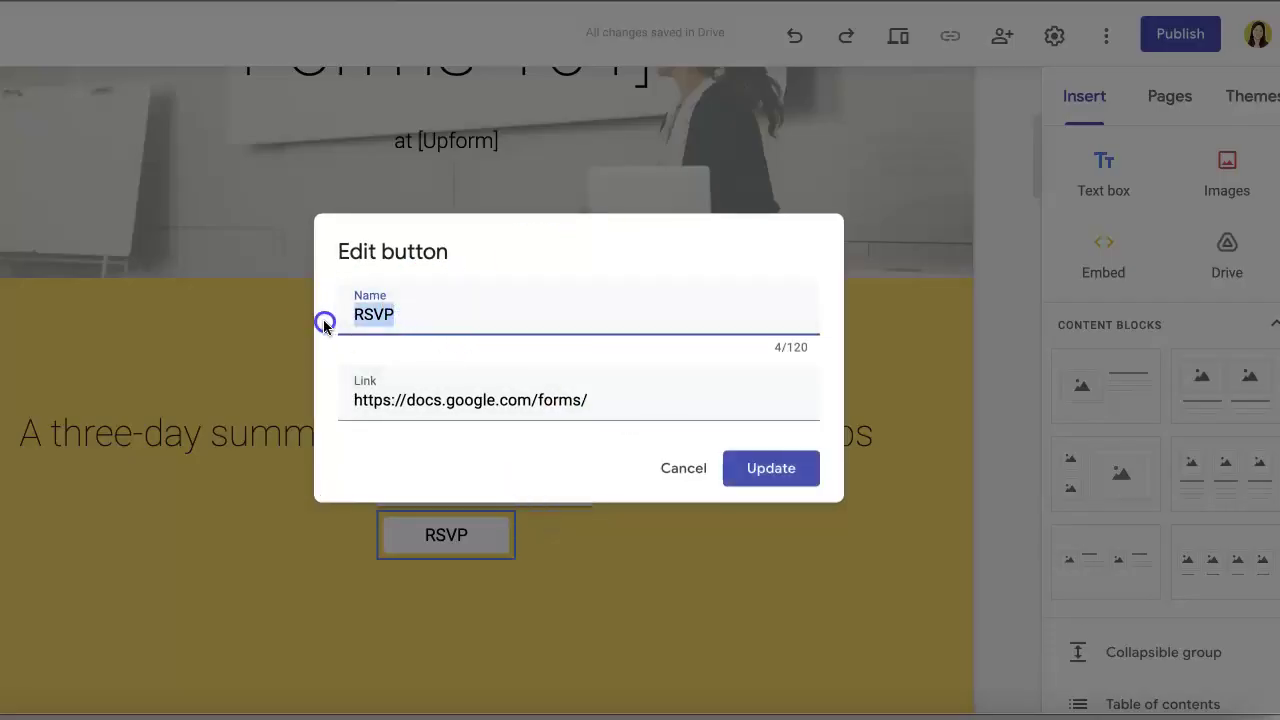
{"action": "left_click_drag", "start_coordinate": [657, 400], "coordinate": [367, 400]}
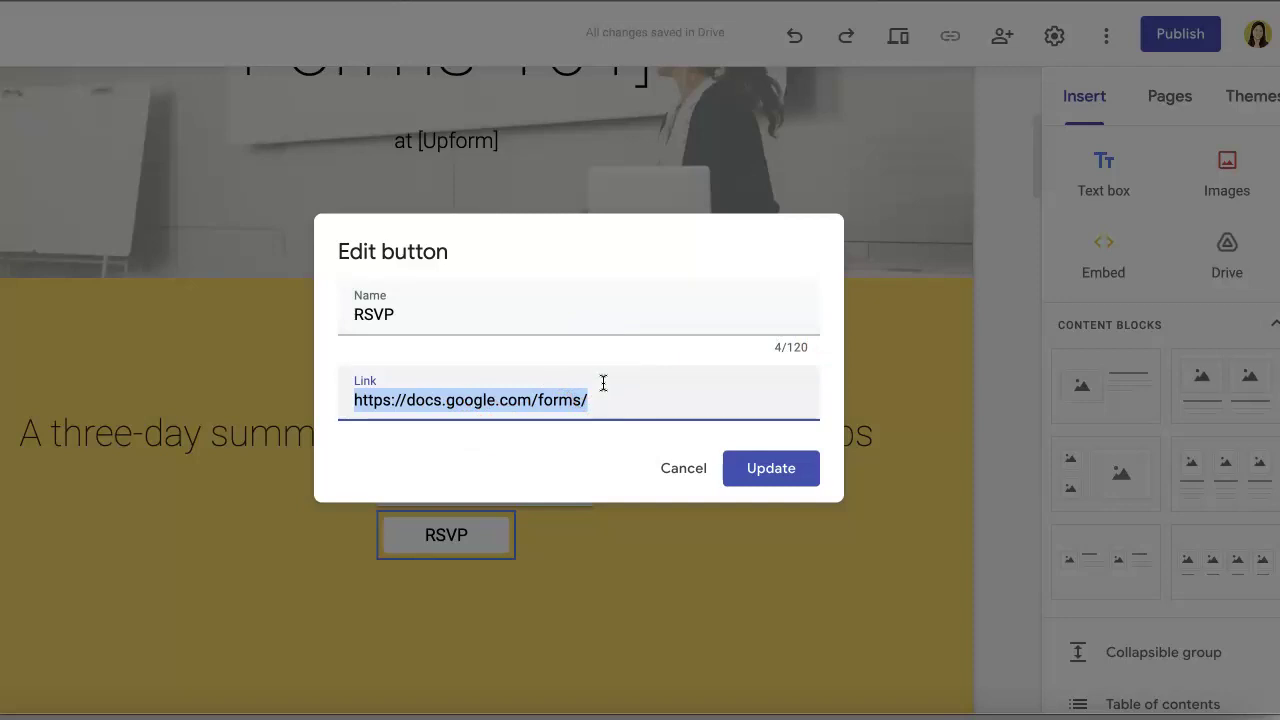
{"action": "type", "text": "https://forms.gle/eaqD7wW7BCNu51Na9"}
{"action": "left_click", "coordinate": [497, 400]}
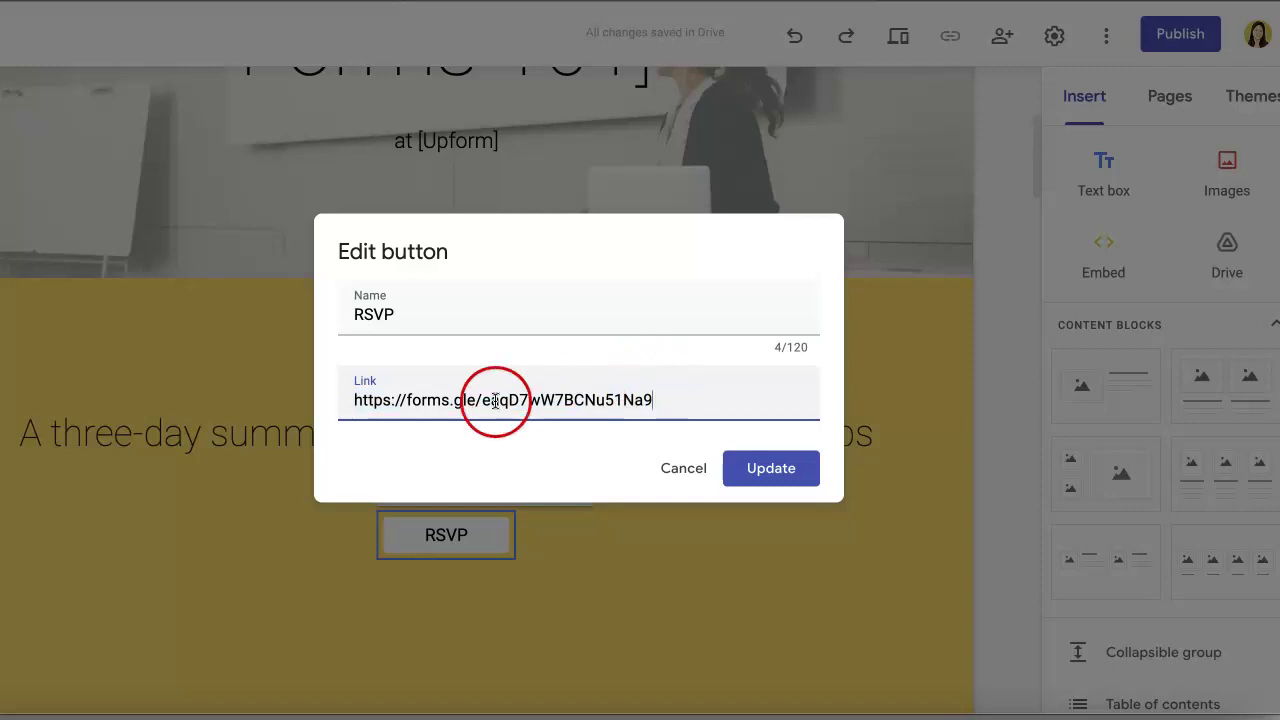
{"action": "left_click", "coordinate": [343, 407]}
{"action": "left_click", "coordinate": [554, 421]}
{"action": "left_click", "coordinate": [383, 403]}
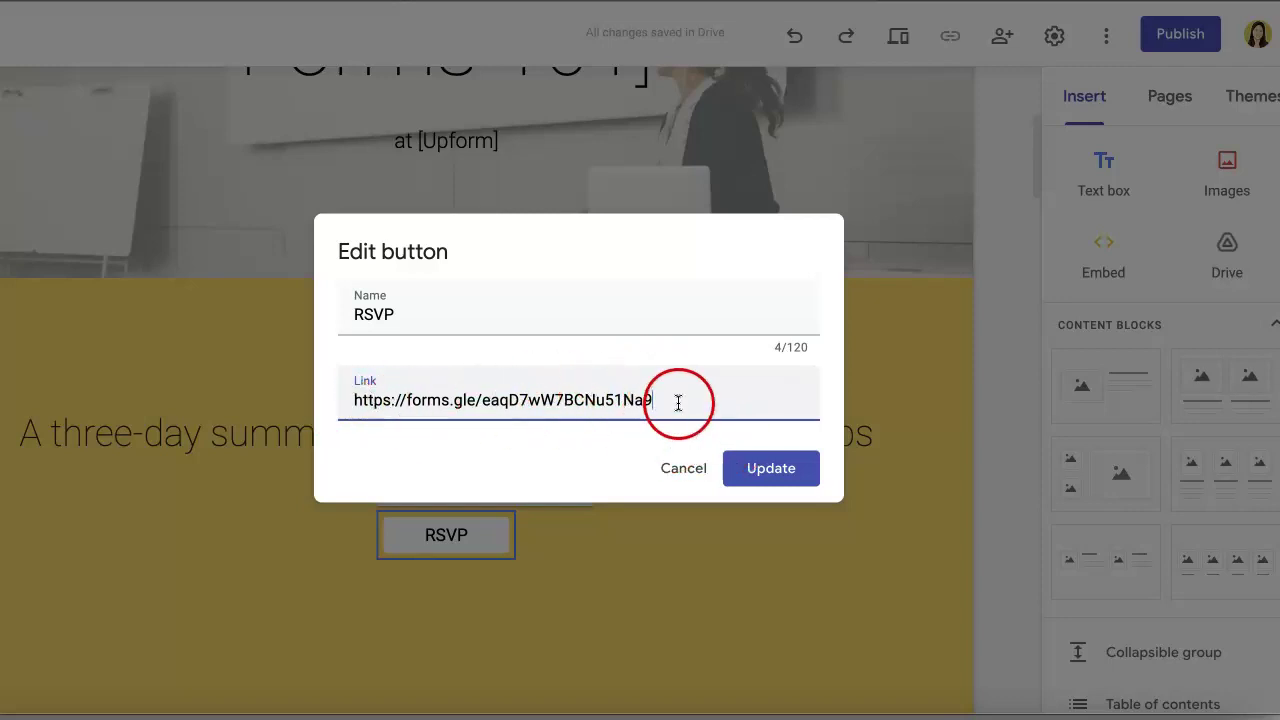
{"action": "left_click", "coordinate": [781, 470]}
{"action": "mouse_move", "coordinate": [600, 170]}
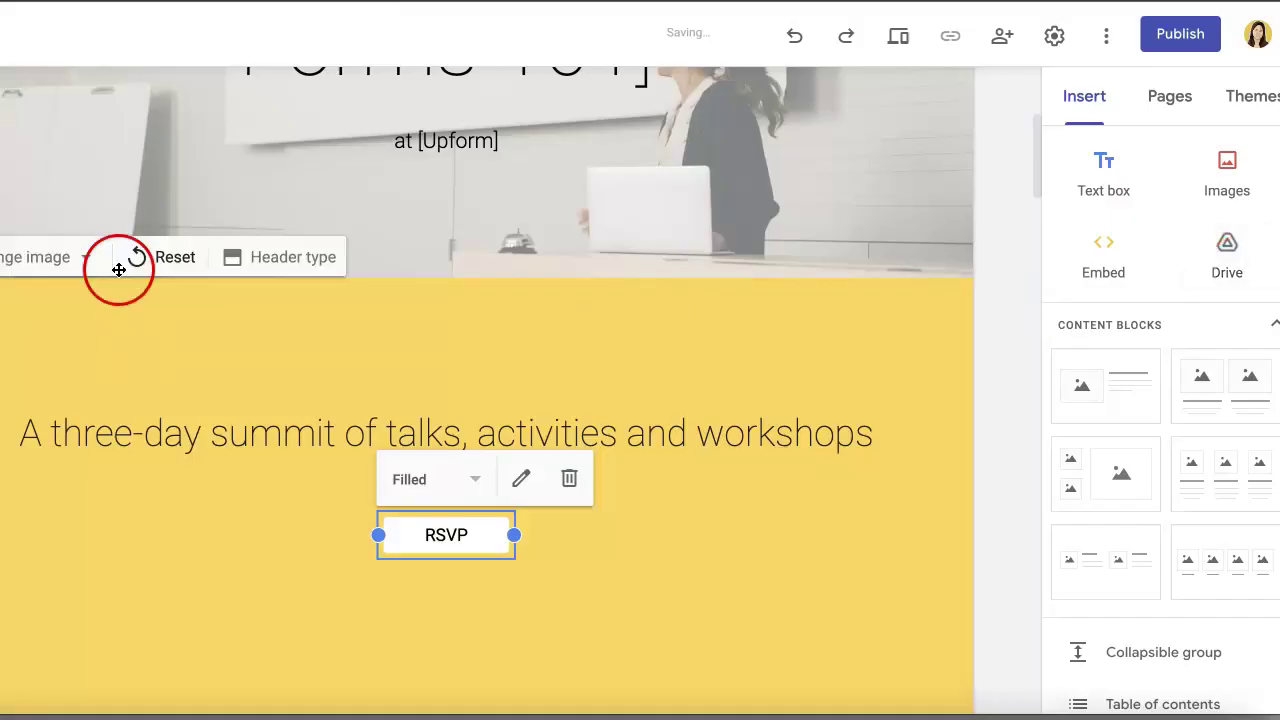
{"action": "scroll", "coordinate": [487, 390], "scroll_direction": "down", "scroll_amount": 2}
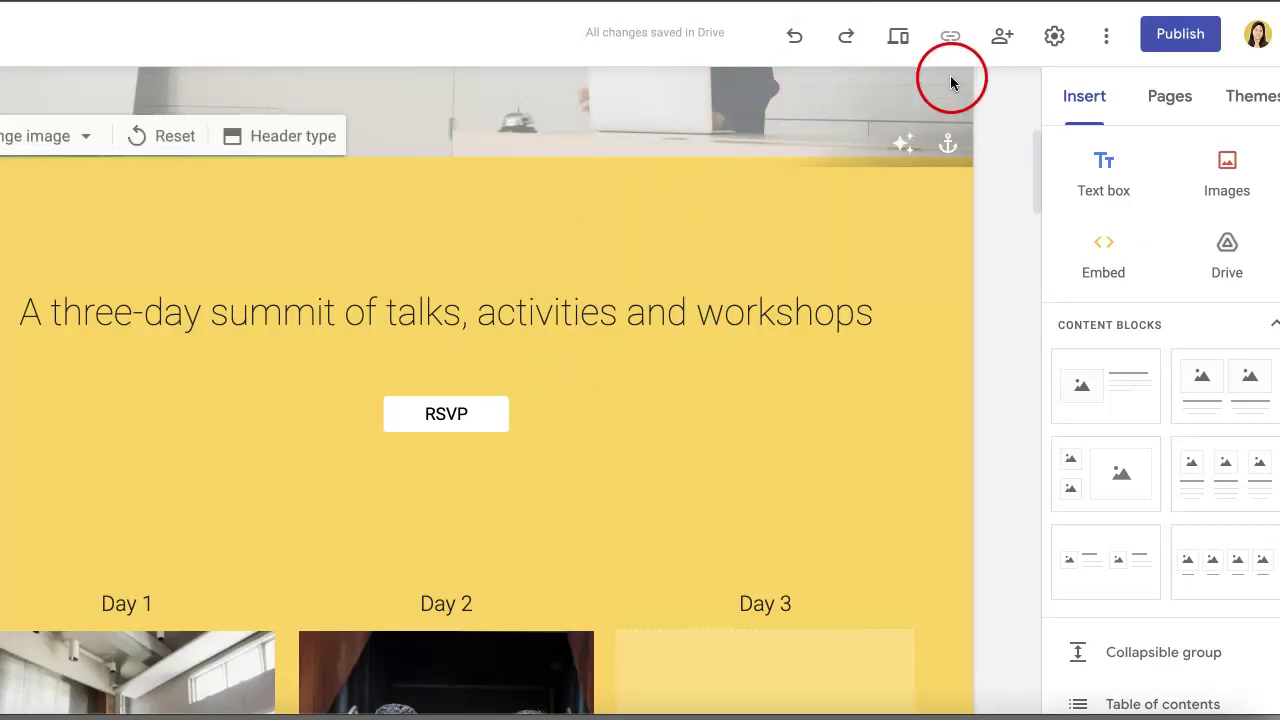
{"action": "left_click", "coordinate": [897, 40]}
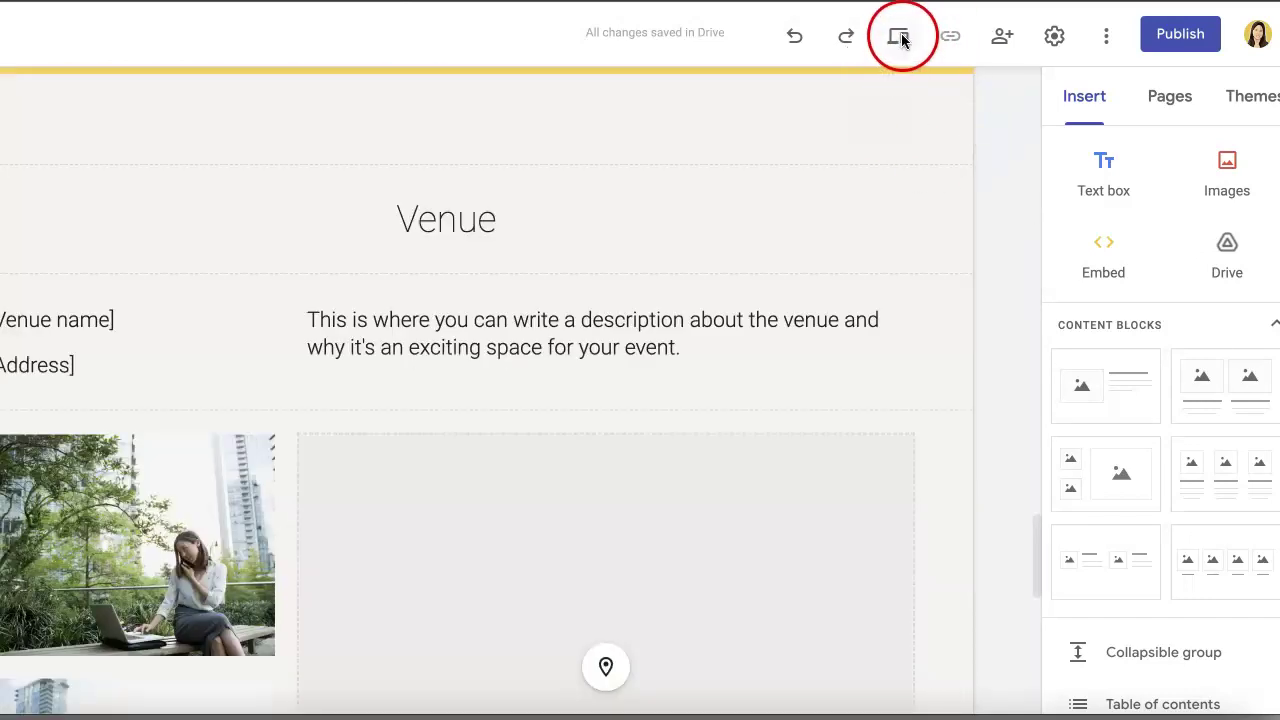
Step: In Preview mode, click RSVP to confirm it opens the Event registration form
{"action": "left_click", "coordinate": [907, 38]}
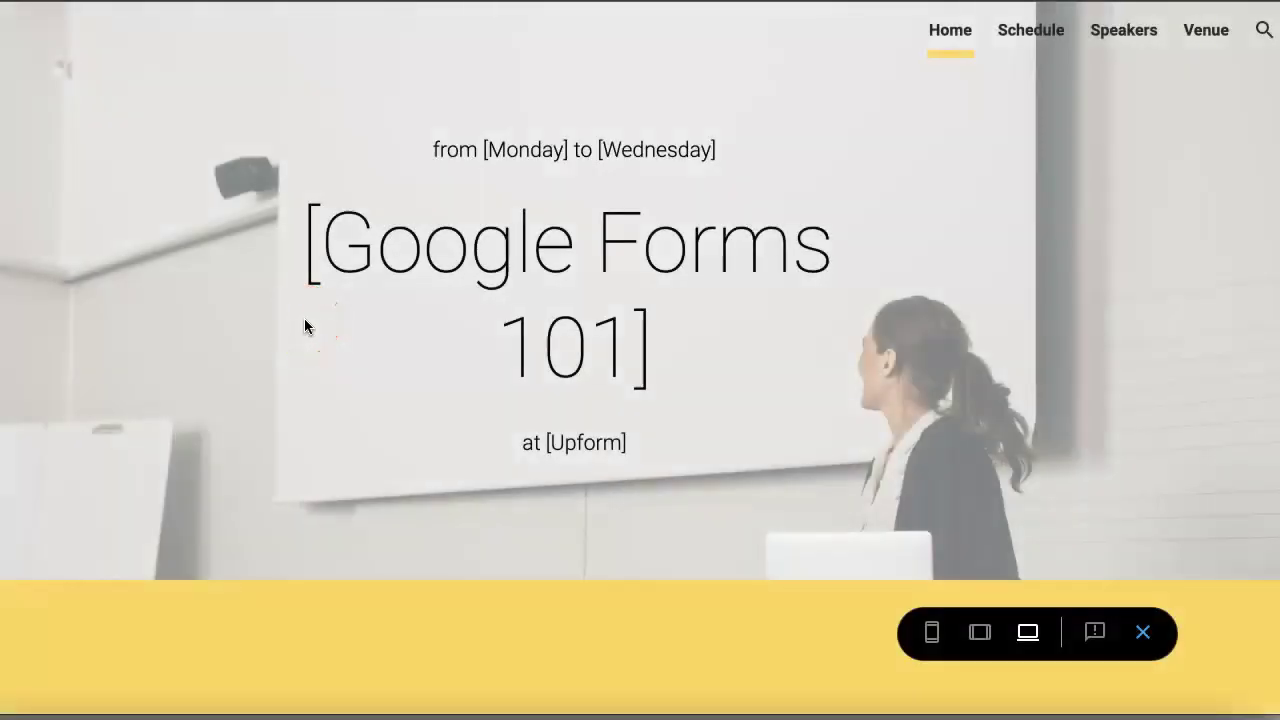
{"action": "scroll", "coordinate": [565, 388], "scroll_direction": "down", "scroll_amount": 1}
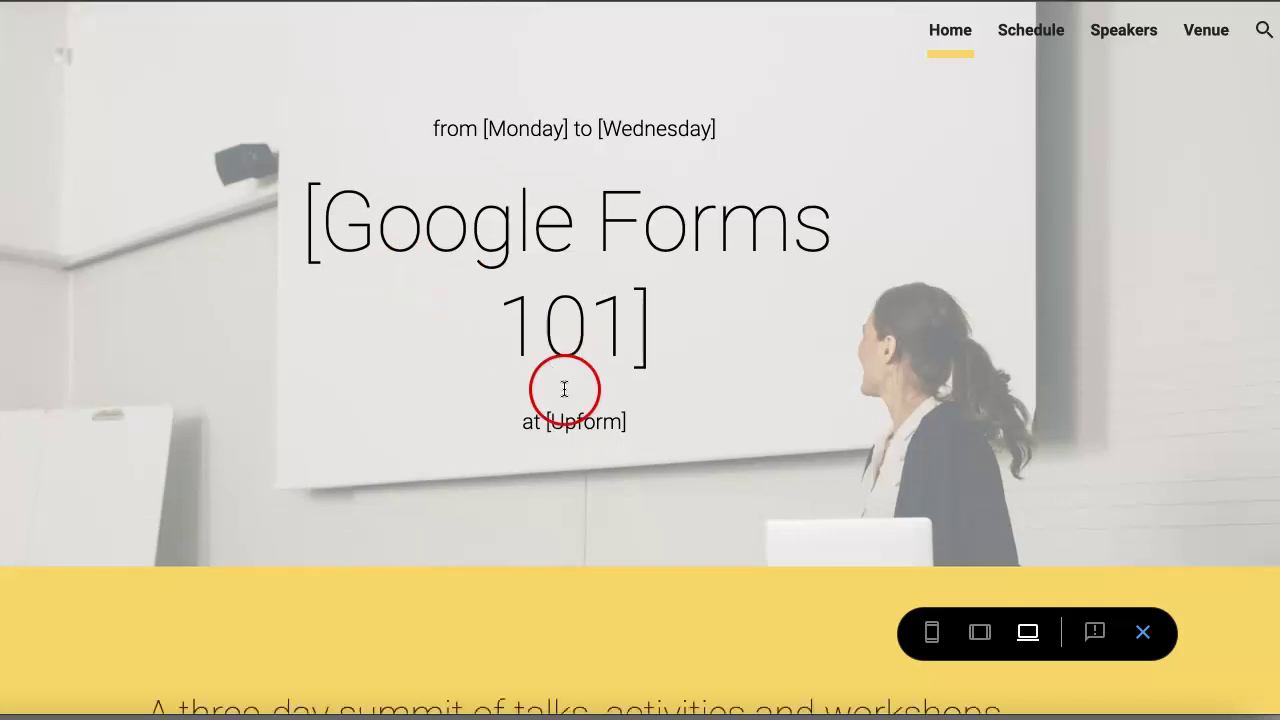
{"action": "scroll", "coordinate": [471, 314], "scroll_direction": "down", "scroll_amount": 3}
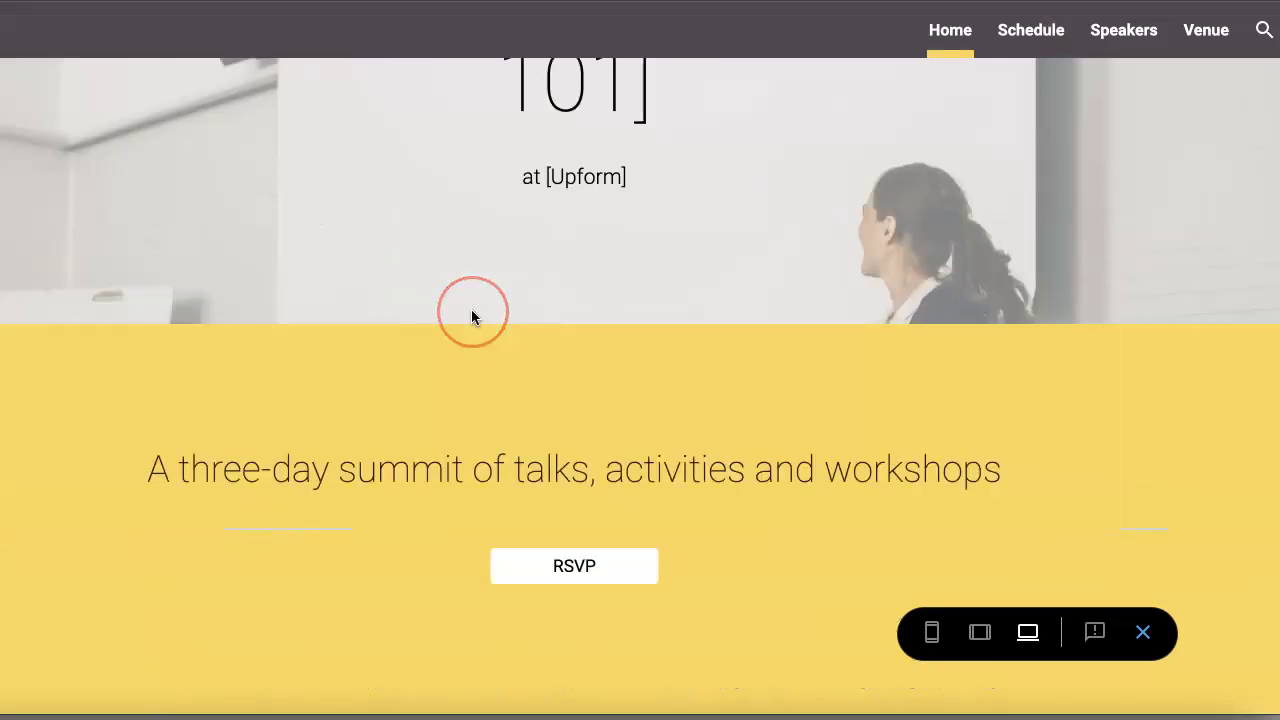
{"action": "scroll", "coordinate": [471, 314], "scroll_direction": "down", "scroll_amount": 3}
{"action": "scroll", "coordinate": [471, 317], "scroll_direction": "down", "scroll_amount": 1}
{"action": "left_click", "coordinate": [570, 272]}
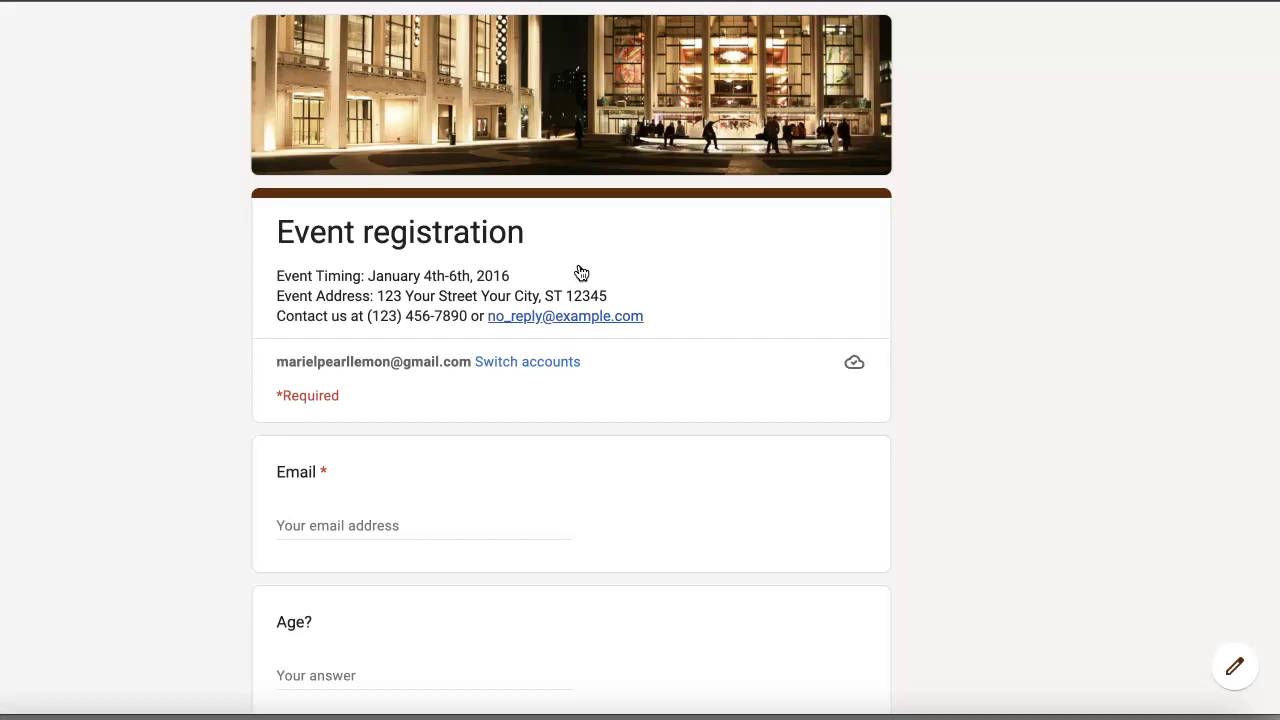
{"action": "left_click", "coordinate": [212, 207]}
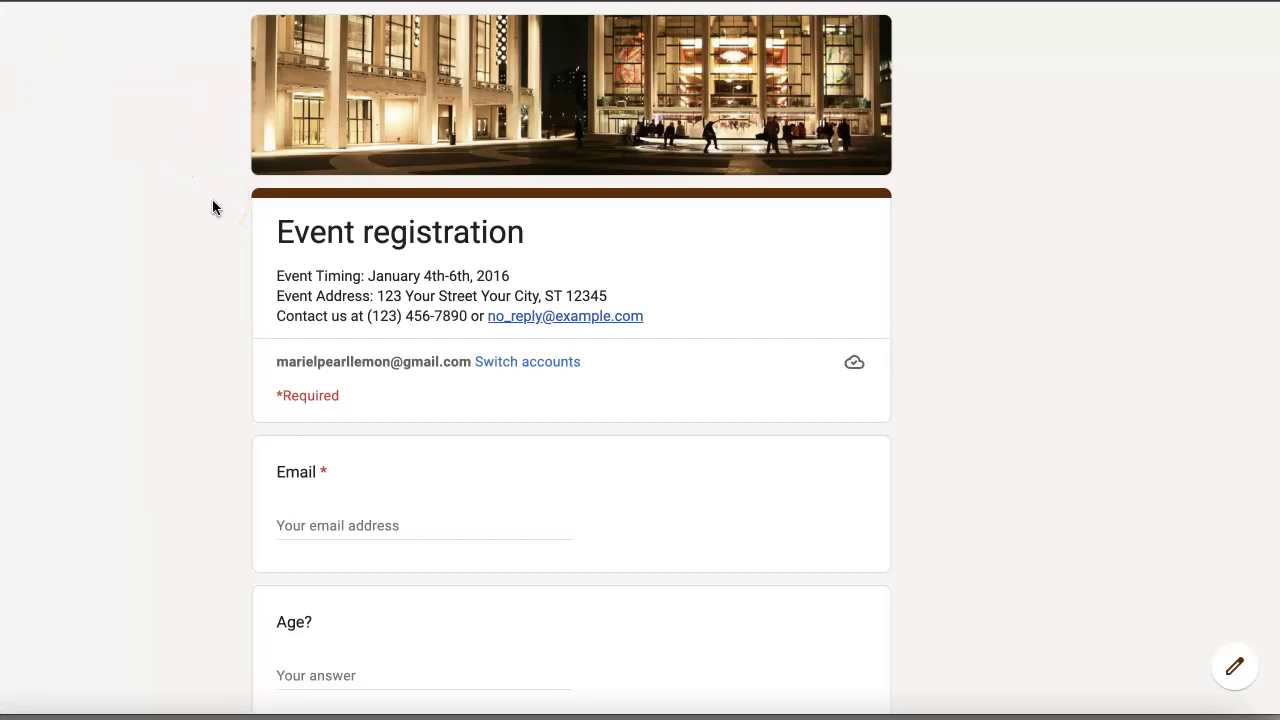